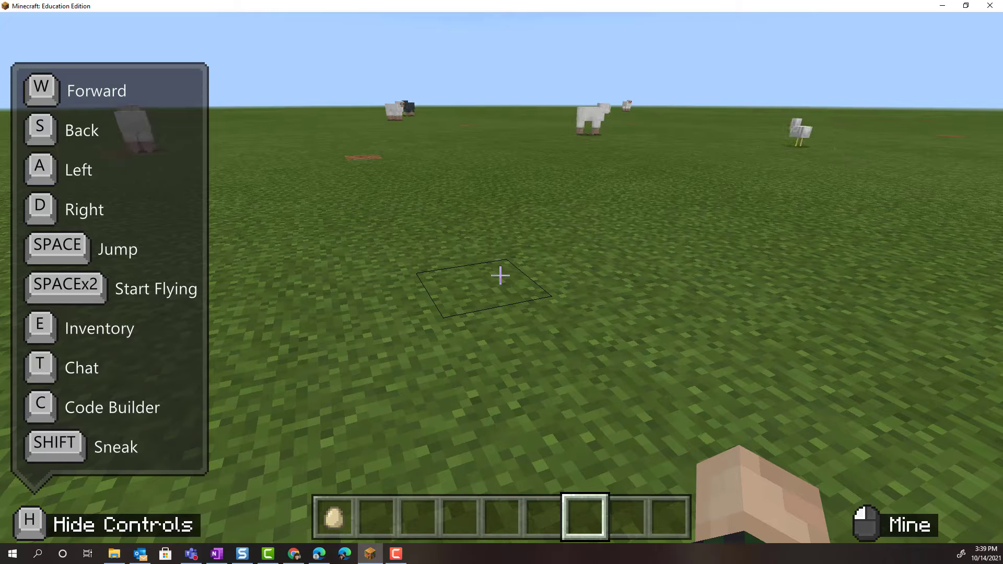
pyautogui.scroll(-1, 500, 275)
pyautogui.scroll(-1, 500, 276)
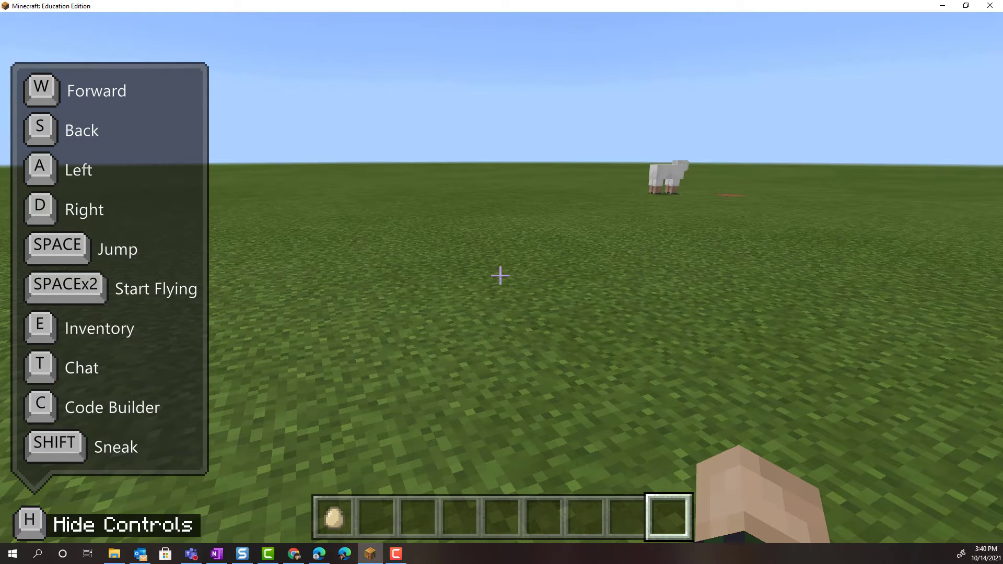
# Walk toward the sheep, fly up across the field, and land on the grass
pyautogui.press('w')
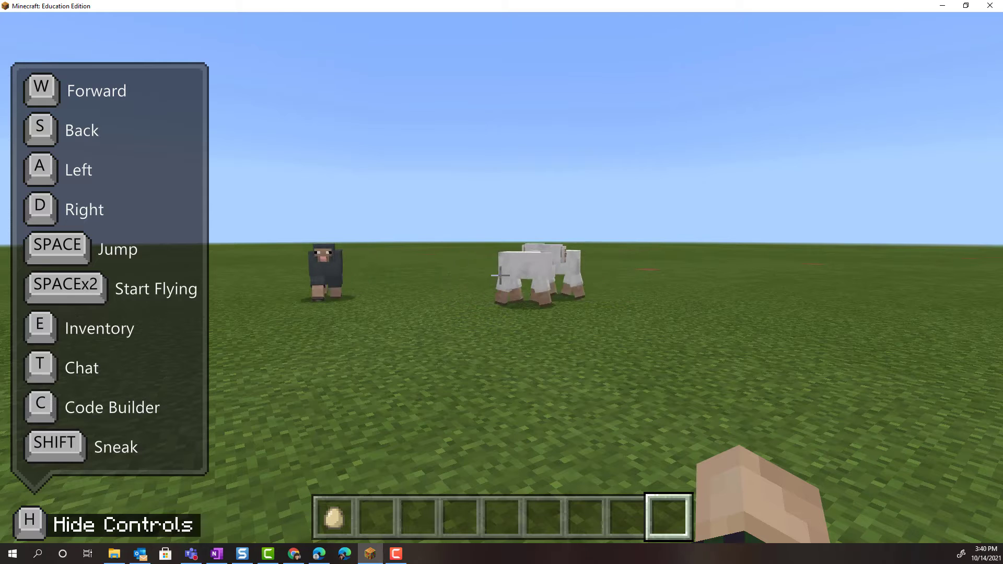
pyautogui.press('space')
pyautogui.press('space')
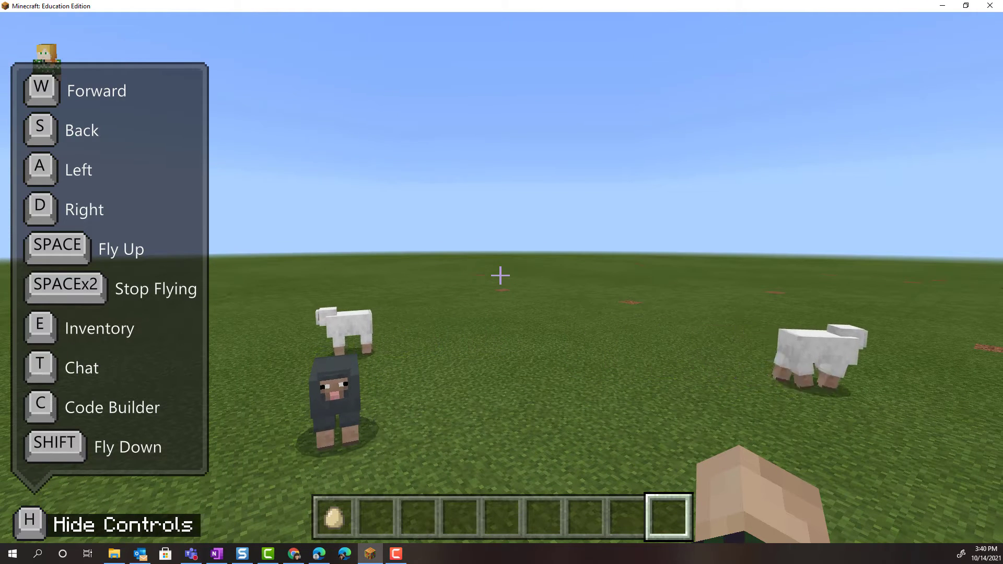
pyautogui.press('space')
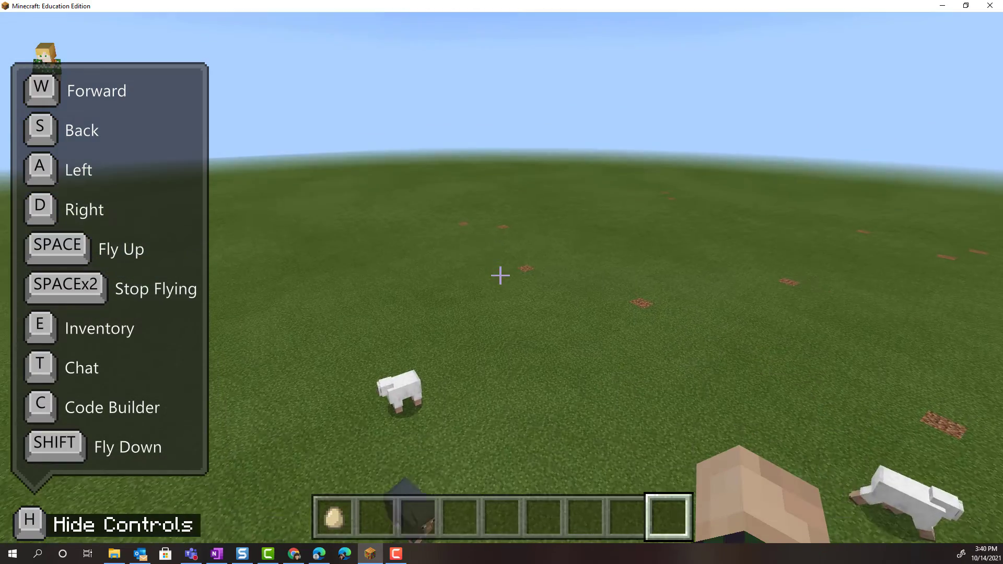
pyautogui.press('s')
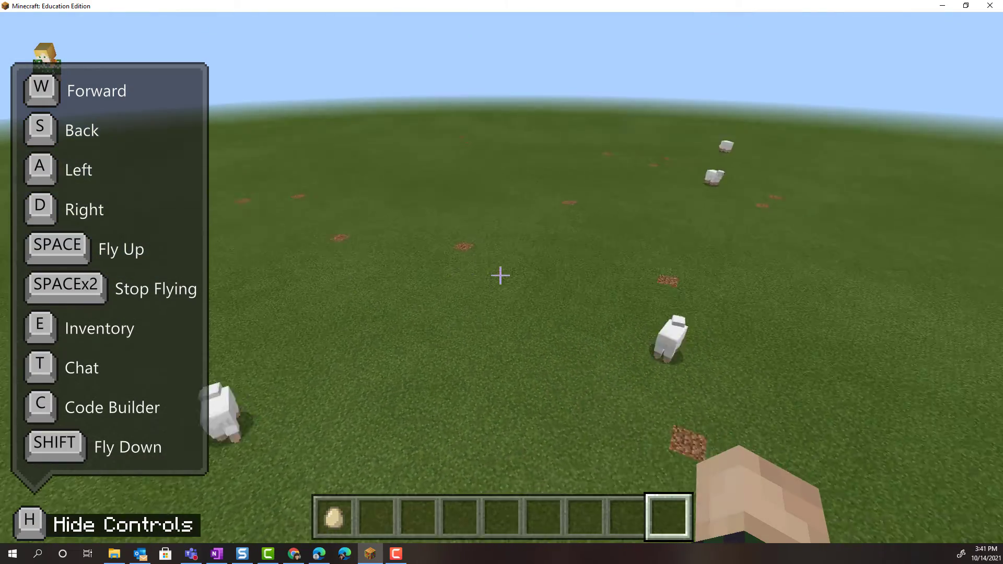
pyautogui.press('space')
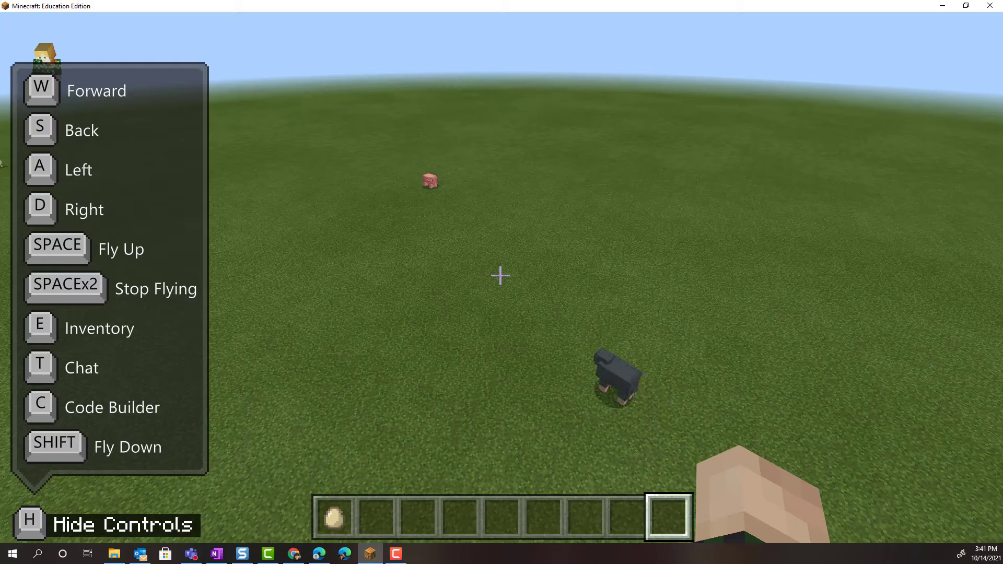
pyautogui.press('space')
pyautogui.press('space')
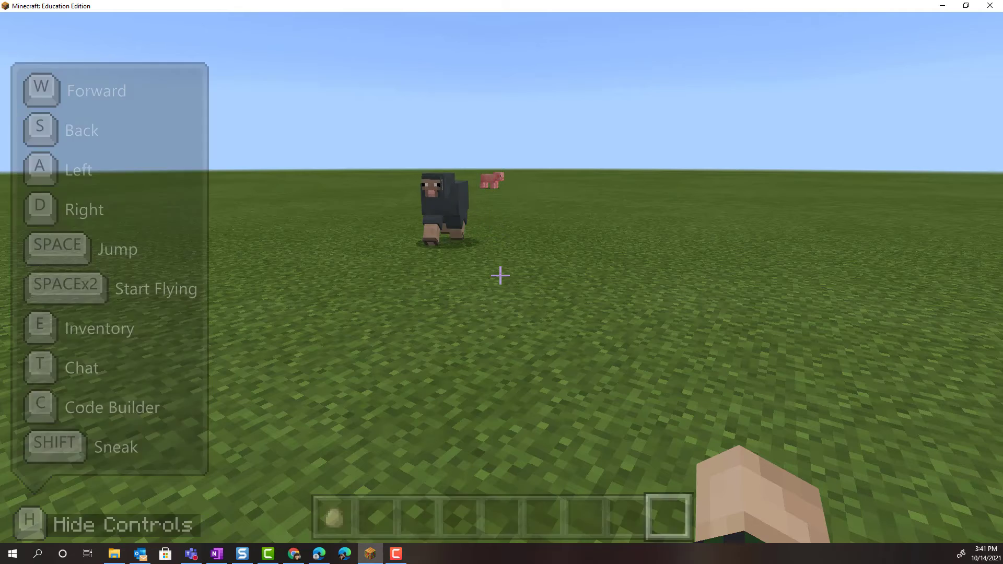
# Put a 64-block stack of Oak Wood Planks into hotbar slot 2 beside the egg
pyautogui.press('e')
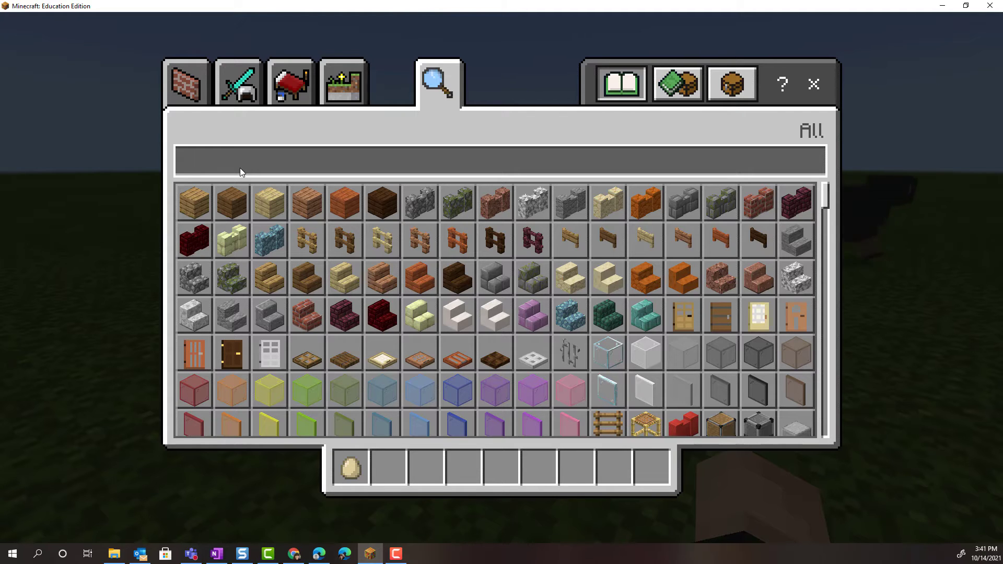
pyautogui.click(198, 201)
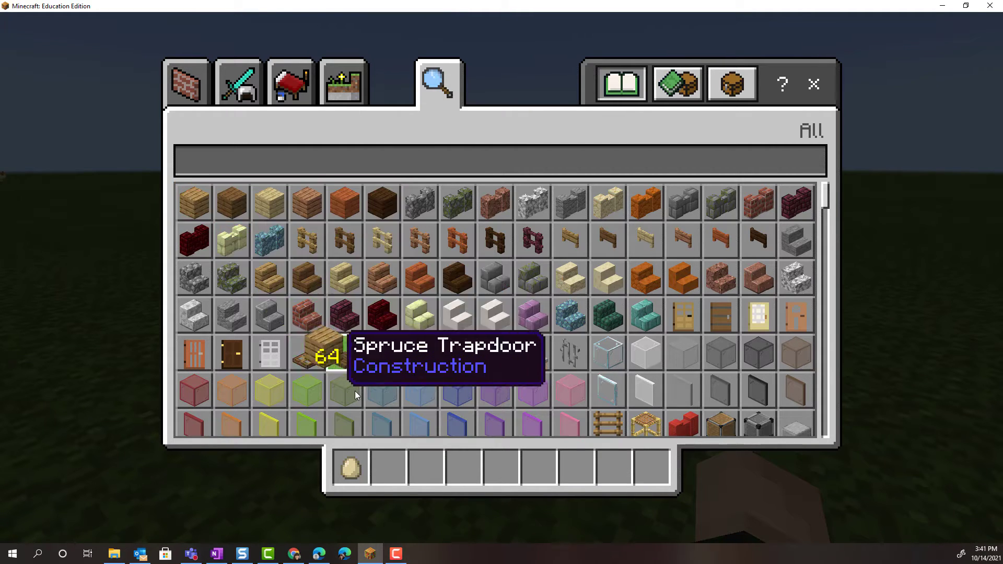
pyautogui.click(389, 476)
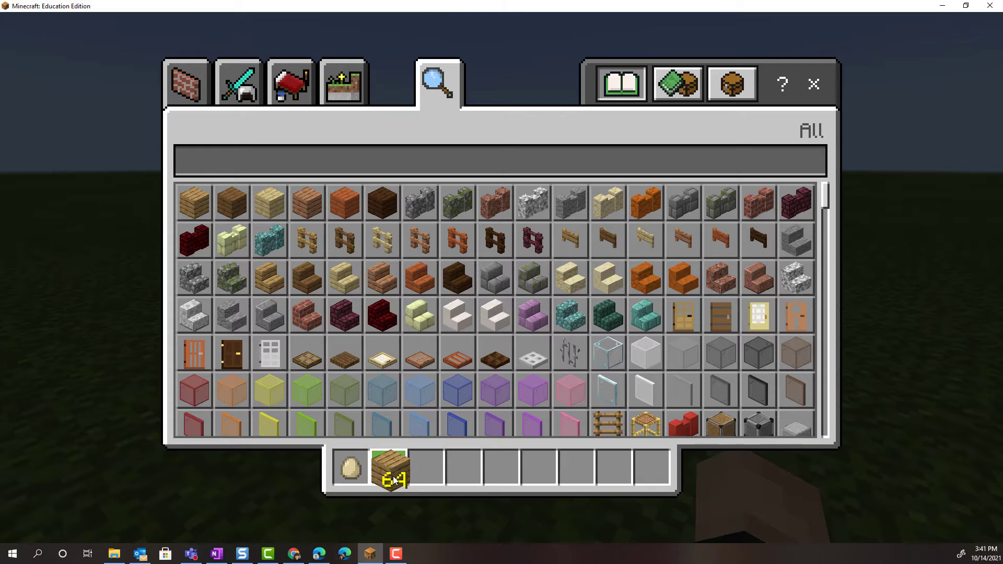
pyautogui.click(395, 481)
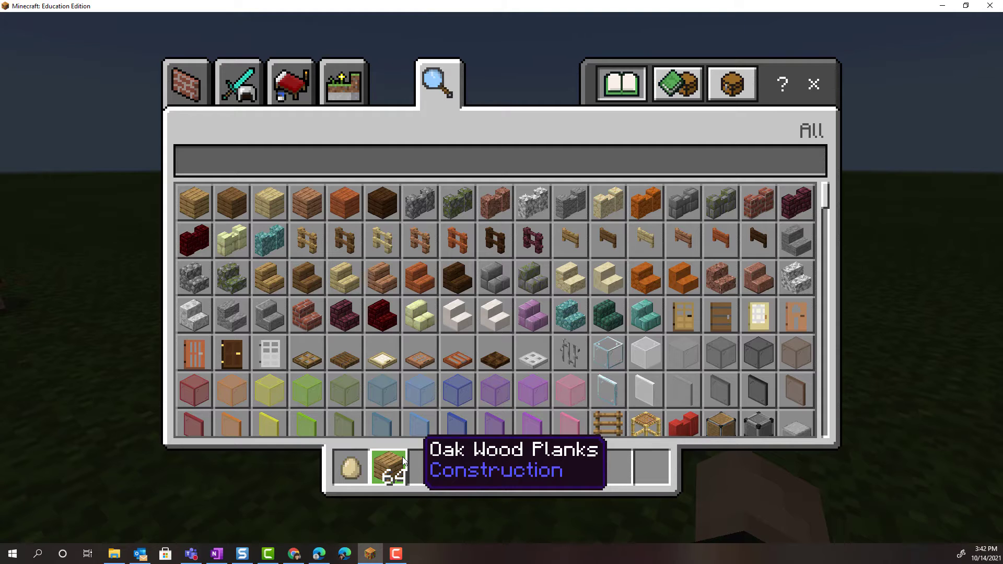
# Leave the creative inventory and break one grass block, leaving a one-block hole
pyautogui.press('e')
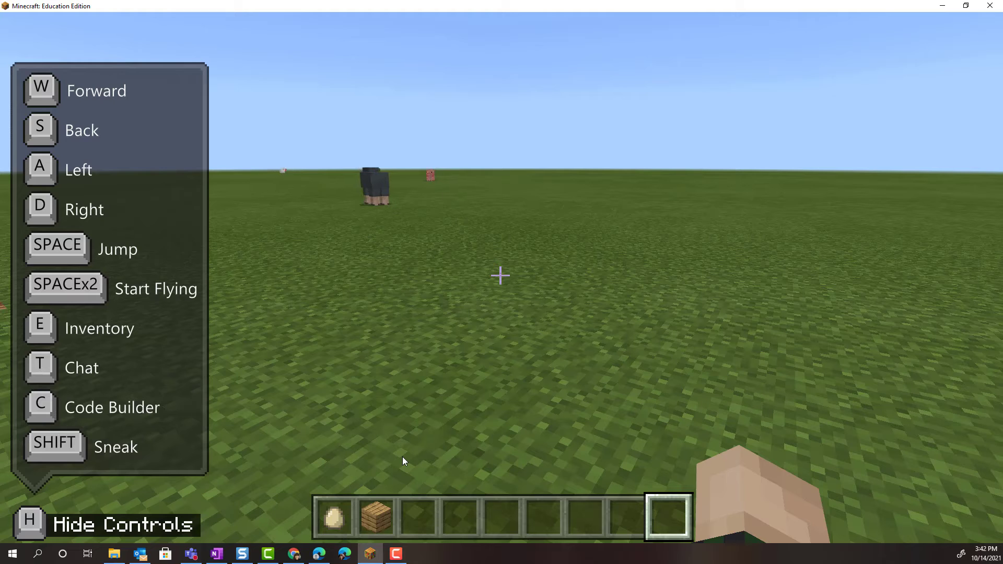
pyautogui.click(402, 457)
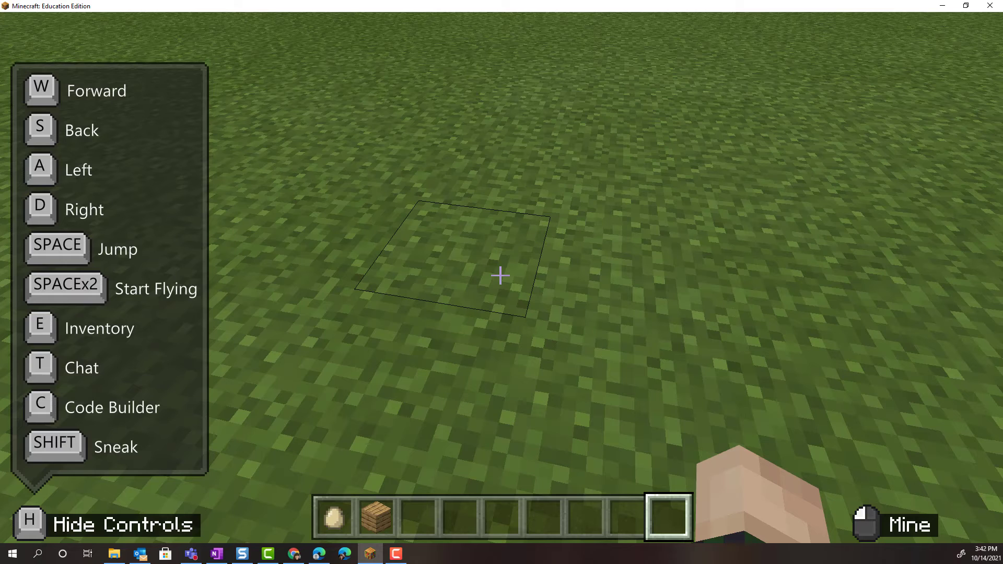
pyautogui.click(501, 276)
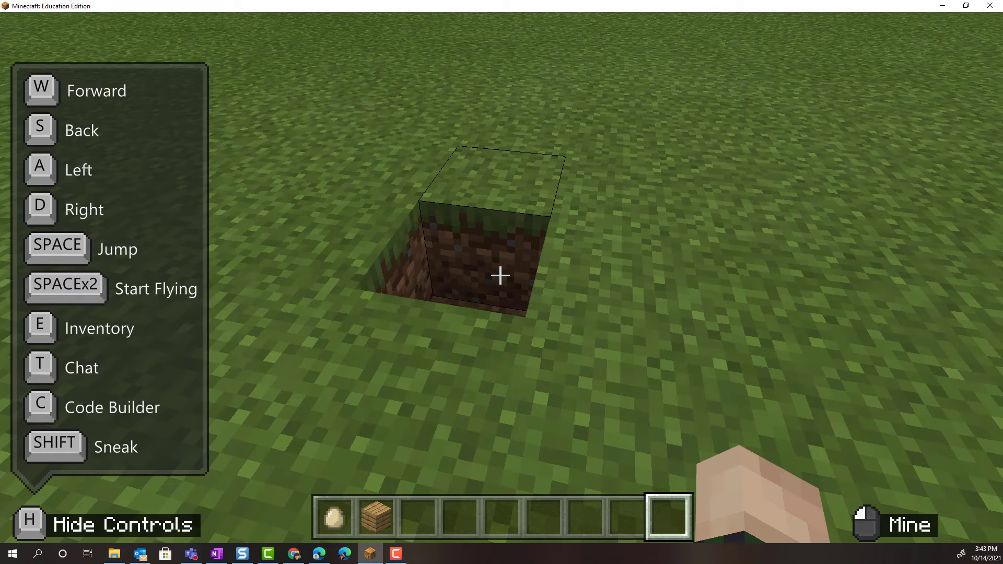
pyautogui.scroll(2, 500, 276)
pyautogui.scroll(2, 500, 275)
pyautogui.scroll(2, 500, 275)
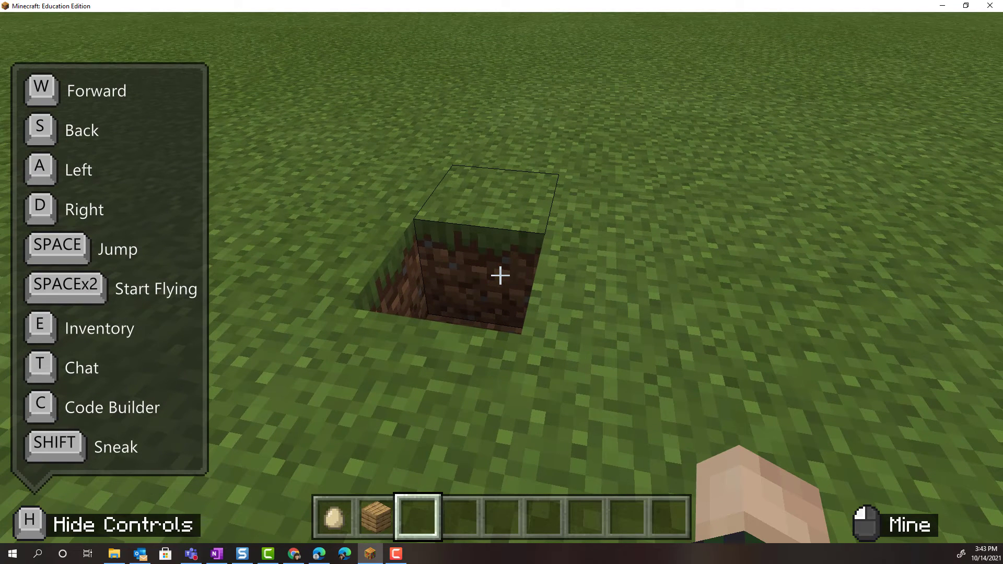
pyautogui.scroll(1, 500, 274)
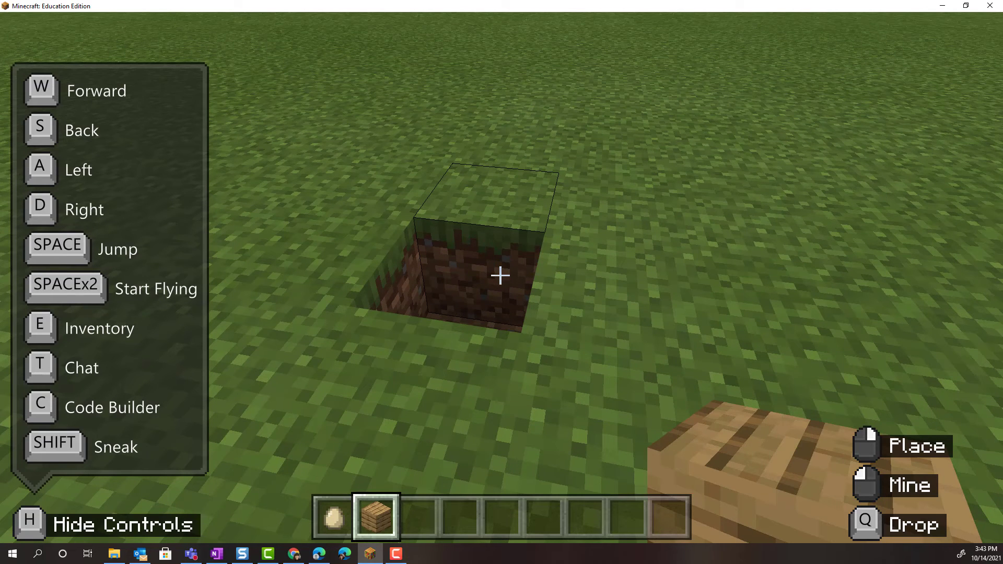
# Hold the Oak Wood Planks and click the grass at the one-block hole
pyautogui.click(500, 274)
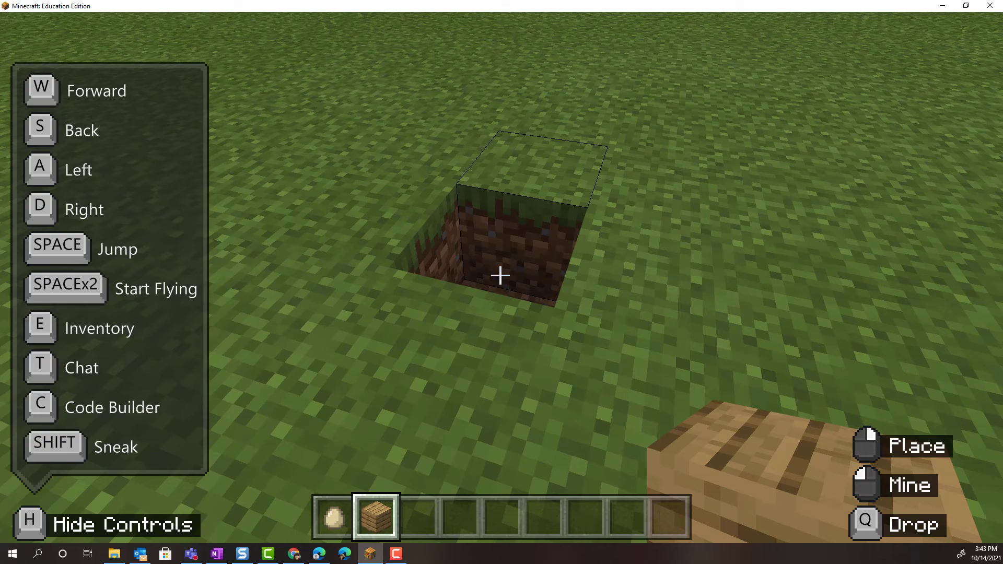
# Place four oak plank blocks, filling the hole and extending a row, then break the last one
pyautogui.rightClick(500, 274)
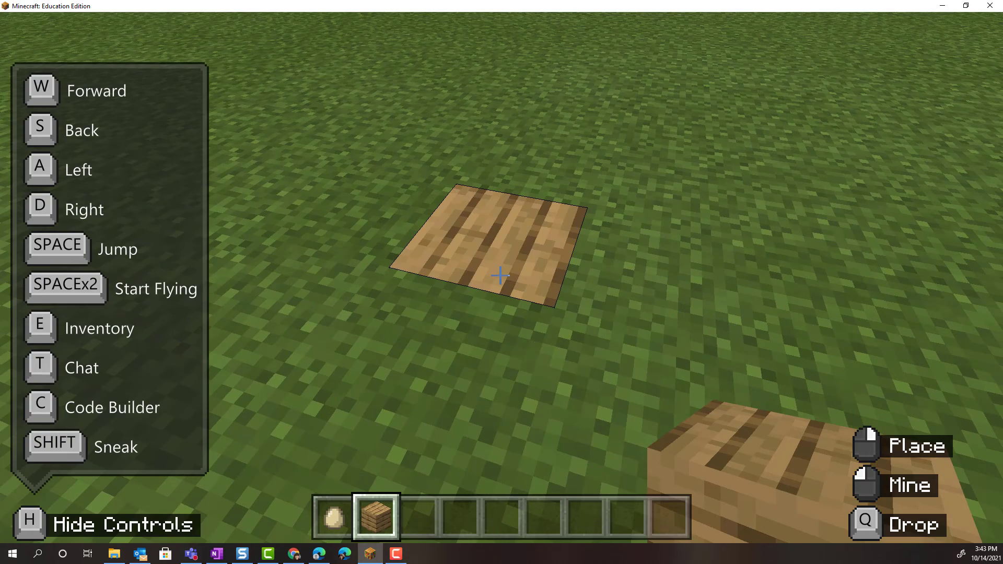
pyautogui.rightClick(500, 274)
pyautogui.rightClick(500, 274)
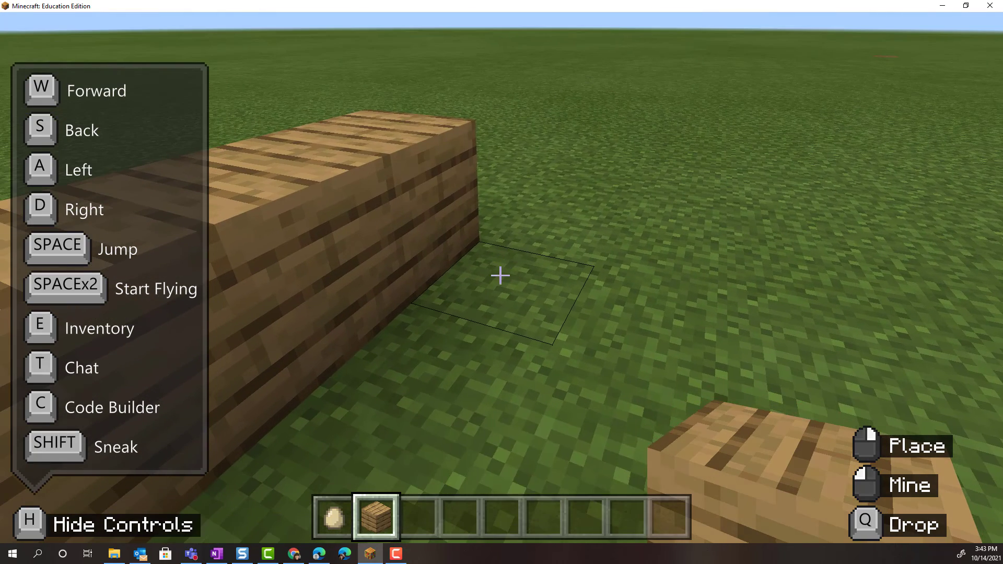
pyautogui.rightClick(499, 275)
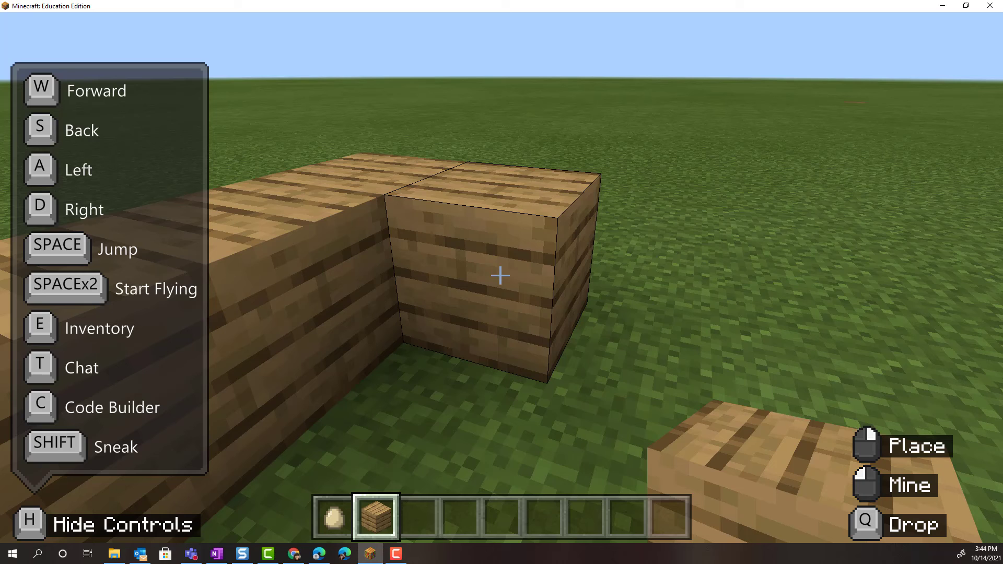
pyautogui.click(500, 274)
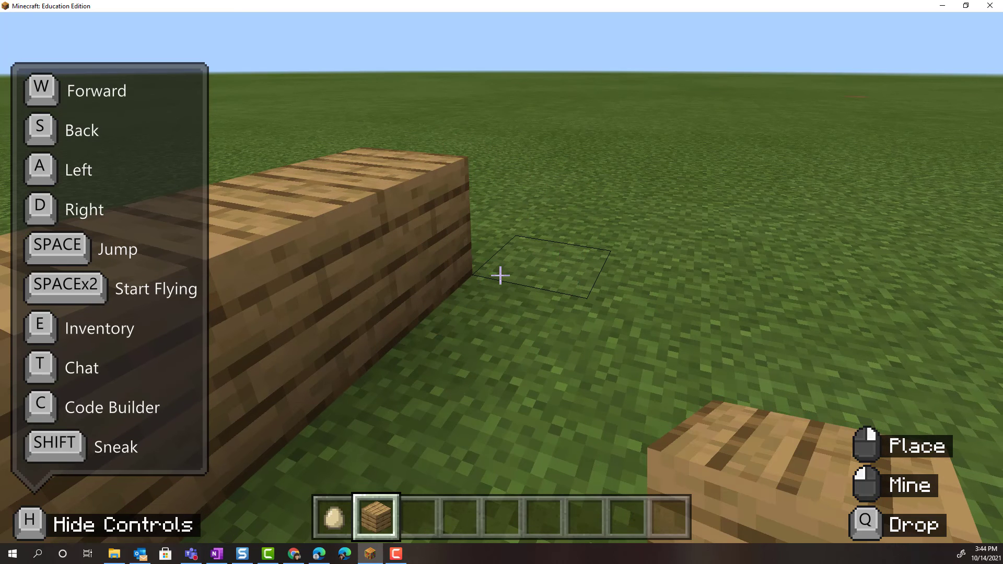